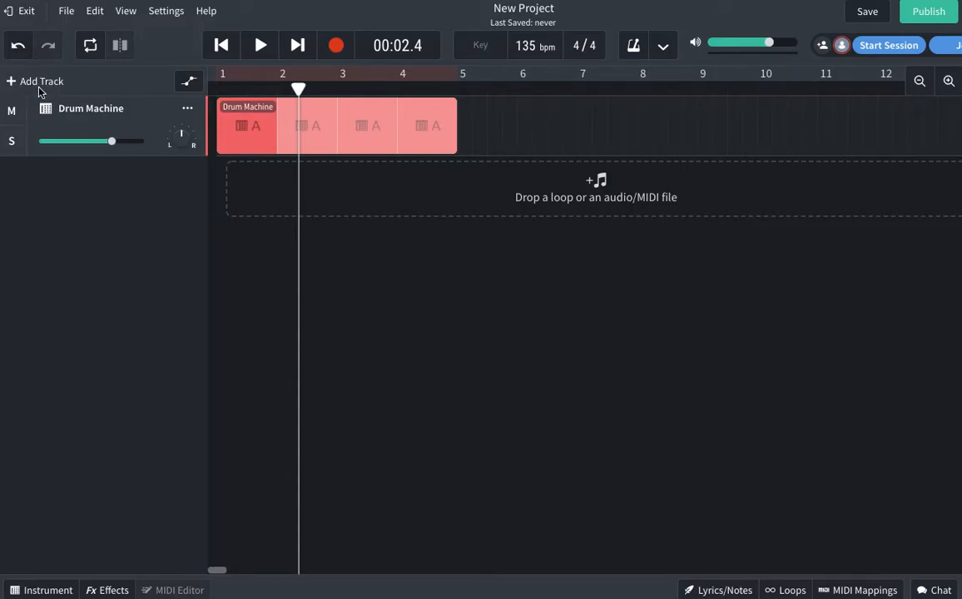
# - Add a new virtual instrument track and open its Grand Piano keyboard
pyautogui.click(36, 82)
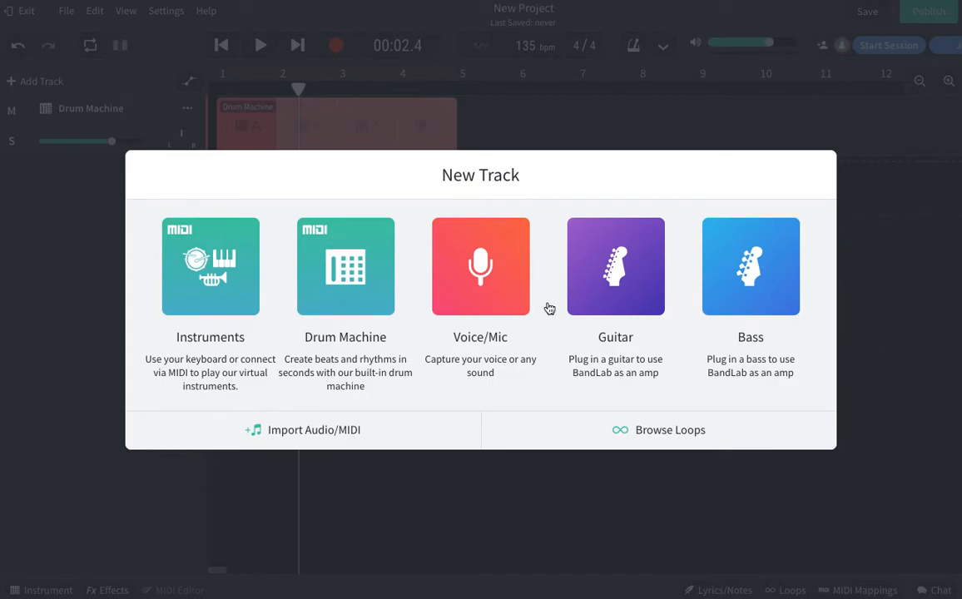
pyautogui.click(224, 282)
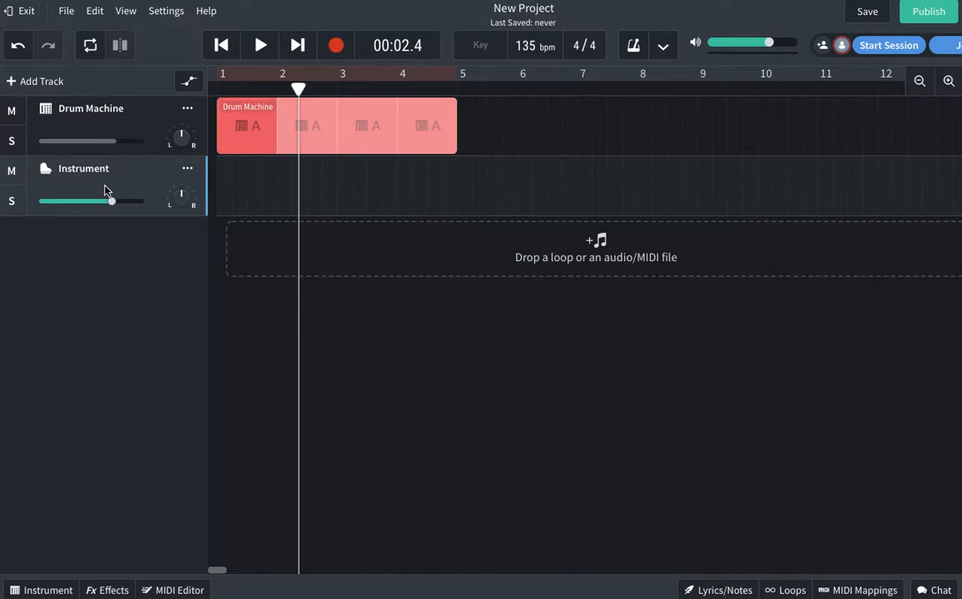
pyautogui.click(64, 589)
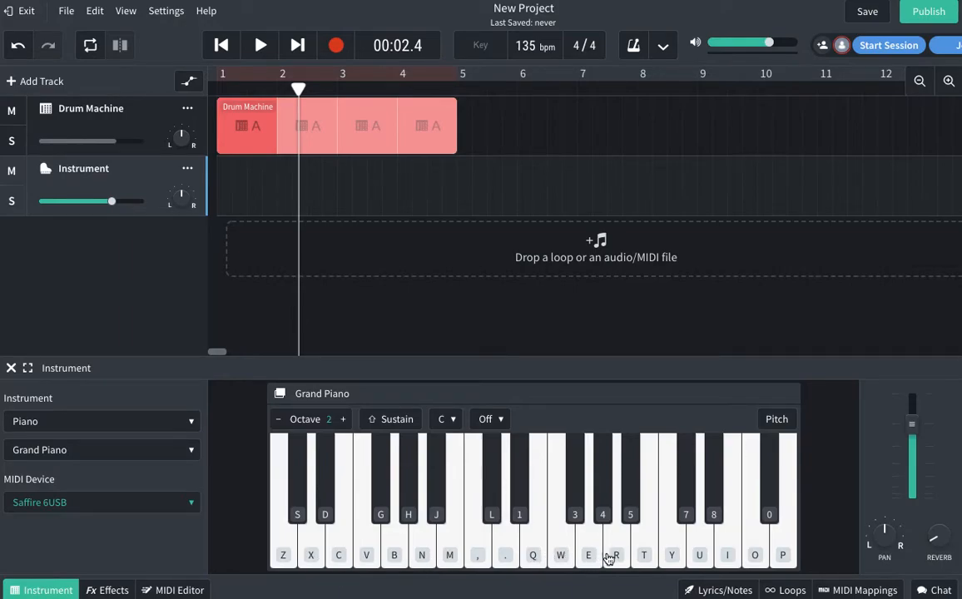
# - Raise the Grand Piano keyboard to octave 3 and audition the single notes A, C and E
pyautogui.click(428, 560)
pyautogui.click(424, 560)
pyautogui.click(344, 426)
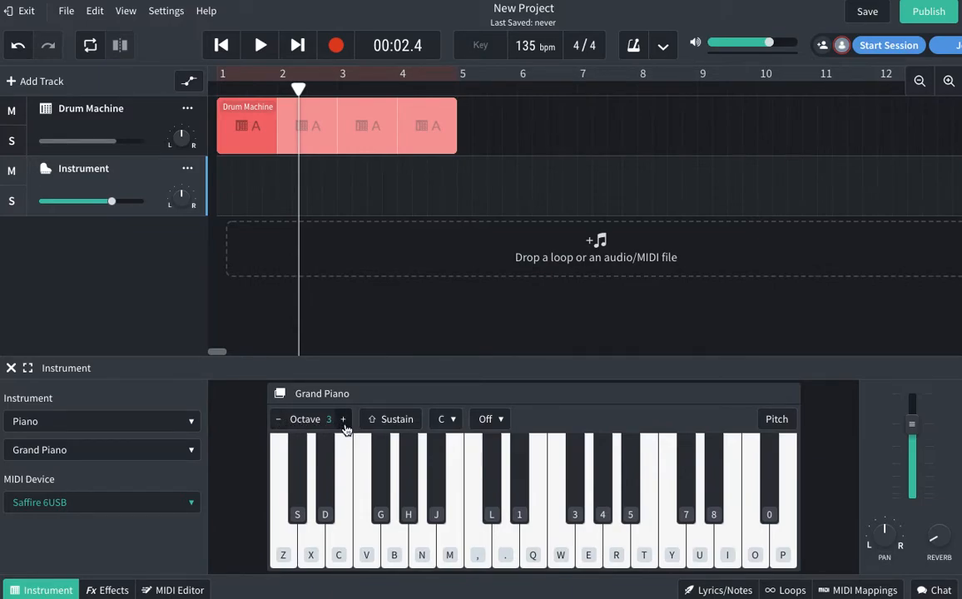
pyautogui.click(424, 550)
pyautogui.click(422, 552)
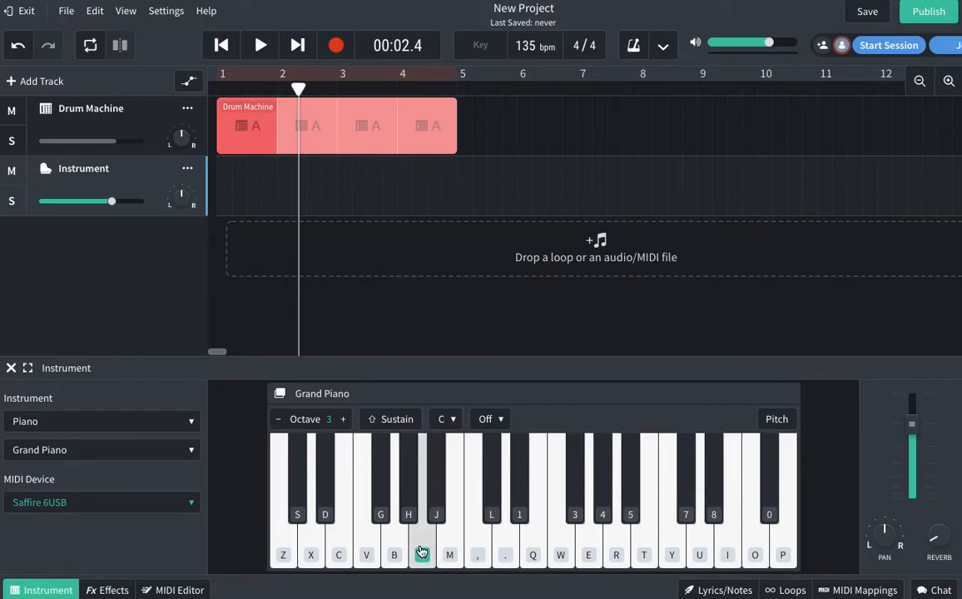
pyautogui.click(485, 547)
pyautogui.click(533, 547)
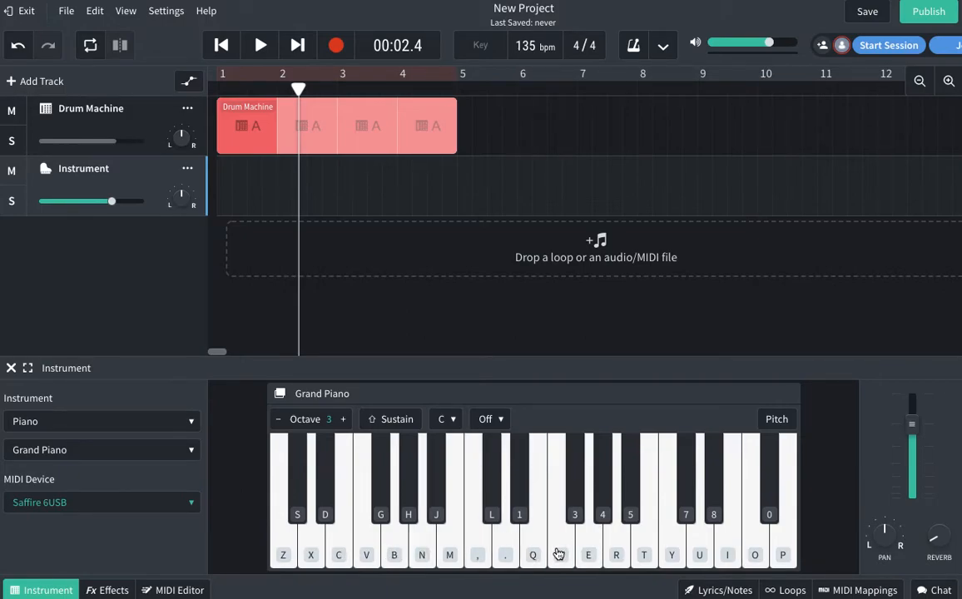
# - Practise three-note chords on the piano keyboard, including G-B-D, F-A-C and A-C-E
pyautogui.press('m')
pyautogui.press('b')
pyautogui.press('m')
pyautogui.press('.')
pyautogui.press('v')
pyautogui.press('n')
pyautogui.press(',')
pyautogui.press('c')
pyautogui.press('m')
pyautogui.press('v')
pyautogui.press(',')
pyautogui.press('b')
pyautogui.press('m')
pyautogui.press('.')
pyautogui.press('n')
pyautogui.press(',')
pyautogui.press('q')
# - Rehearse the A-C-E, G-B-D and F-A-C chords over the drum beat, then stop and return to the start
pyautogui.click(258, 45)
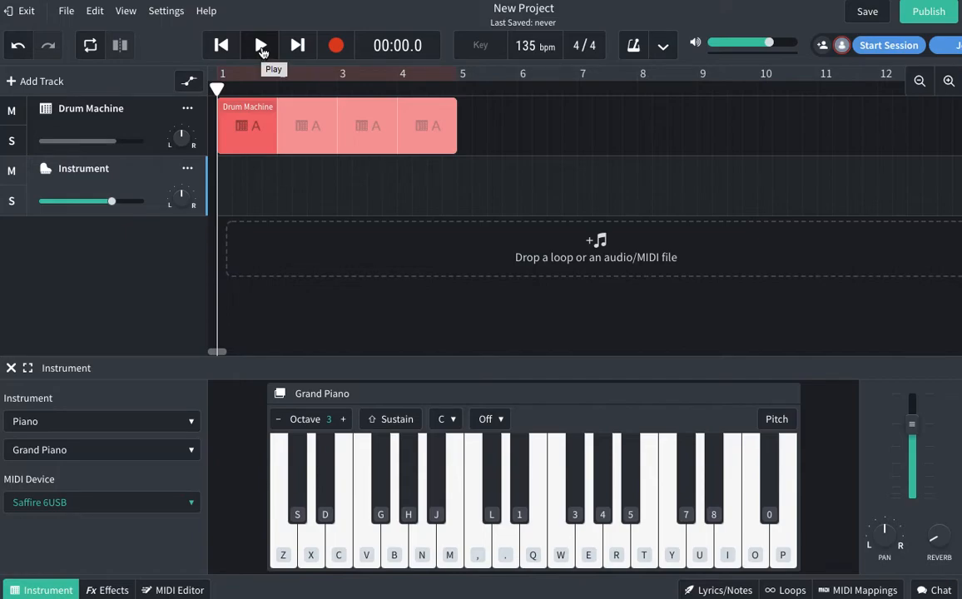
pyautogui.click(260, 46)
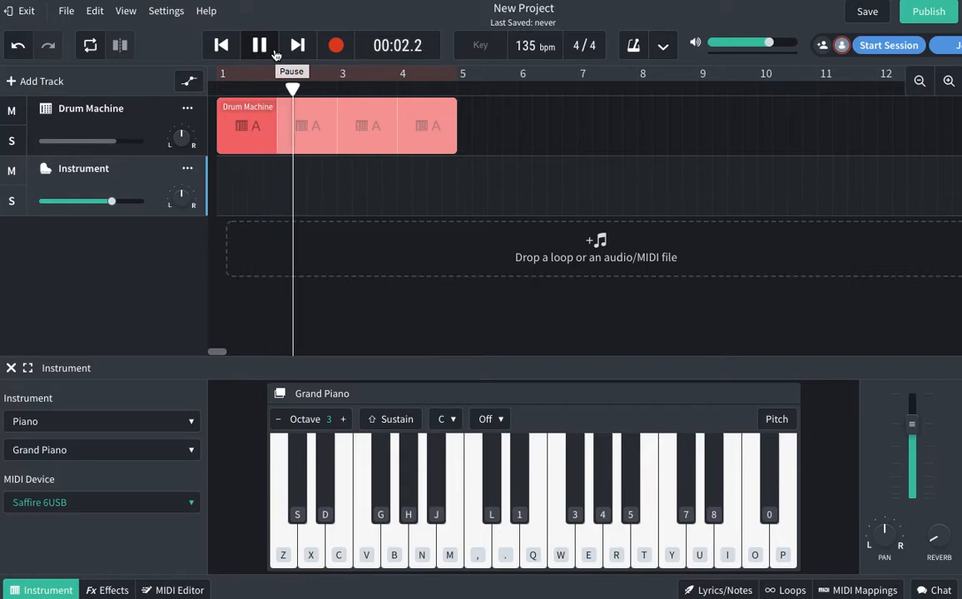
pyautogui.hotkey('n', ',', 'q')
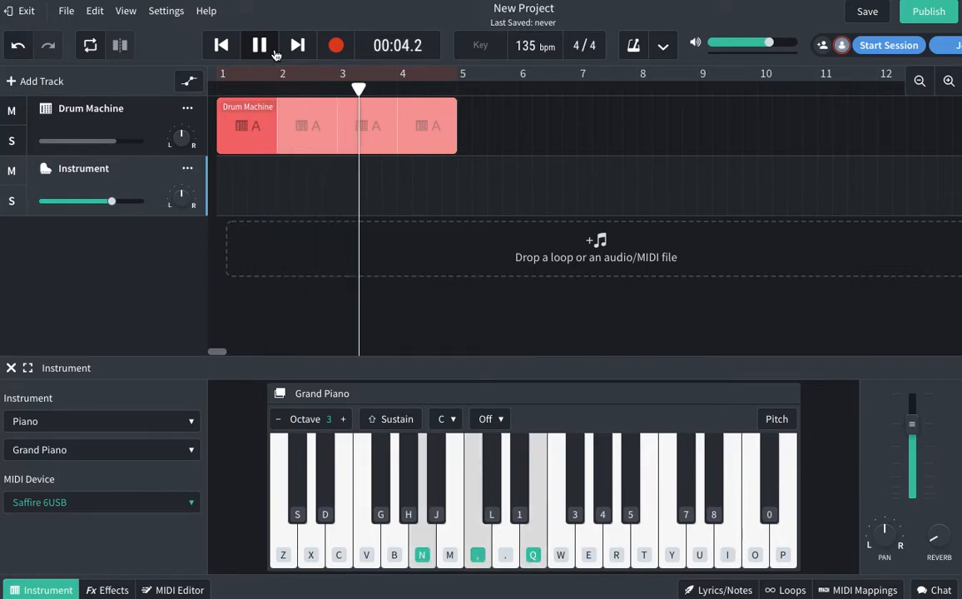
pyautogui.hotkey('b', 'm', '.')
pyautogui.hotkey('v', 'n', ',')
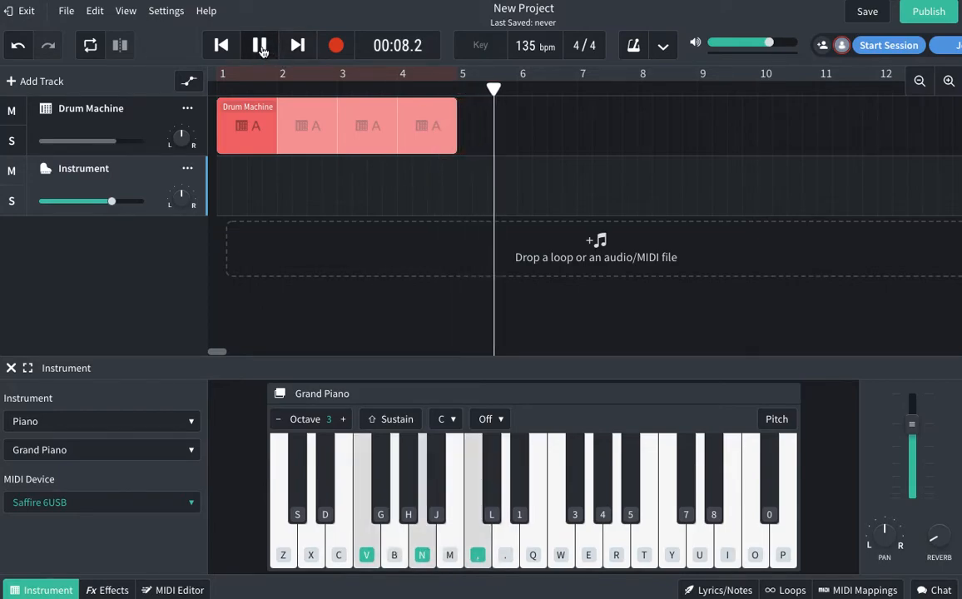
pyautogui.click(260, 47)
pyautogui.click(221, 45)
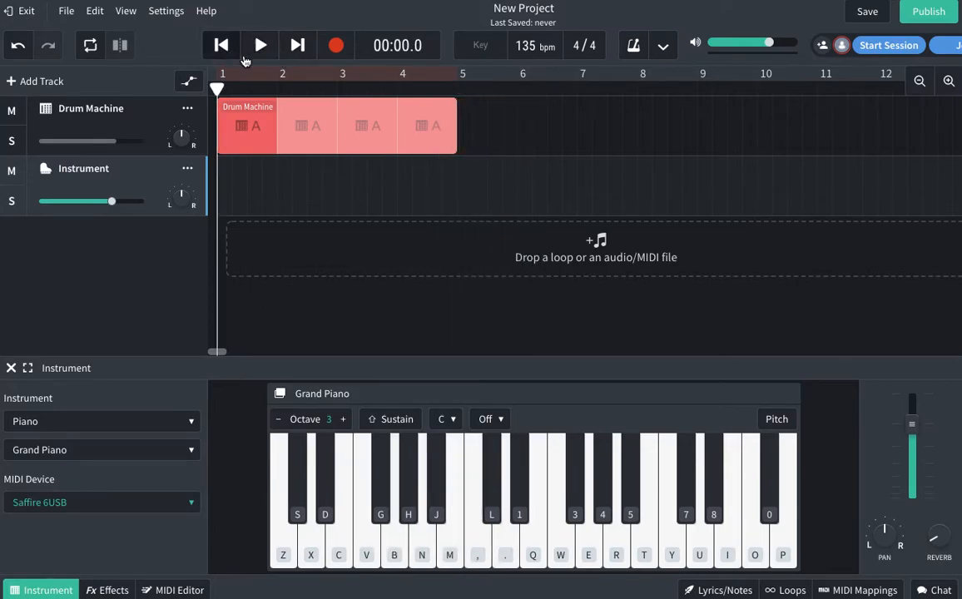
# - Extend the drum loop to the end of bar 10 and set the Instrument track's keyboard to octave 3
pyautogui.moveTo(454, 106); pyautogui.dragTo(815, 105)
pyautogui.click(135, 167)
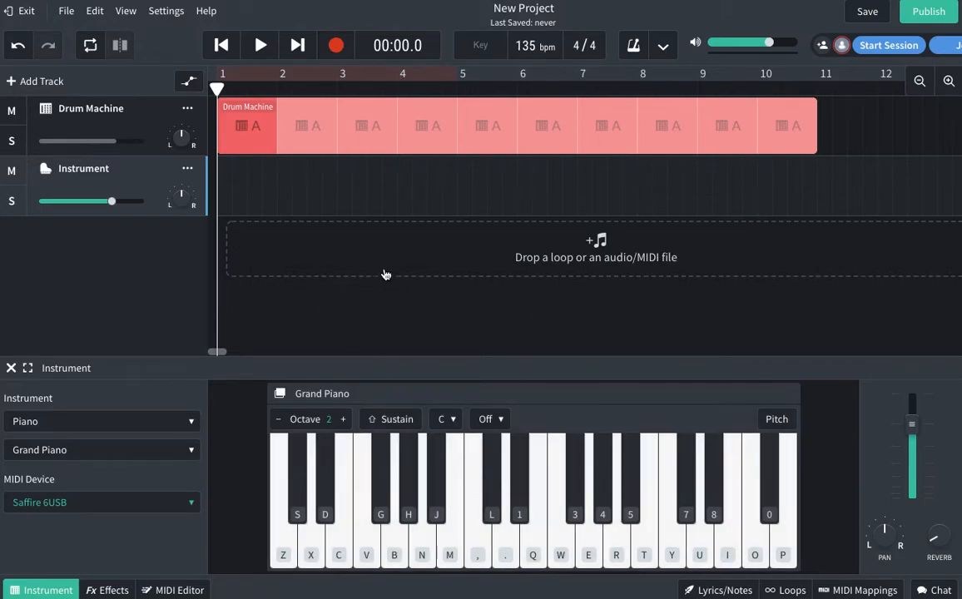
pyautogui.click(343, 420)
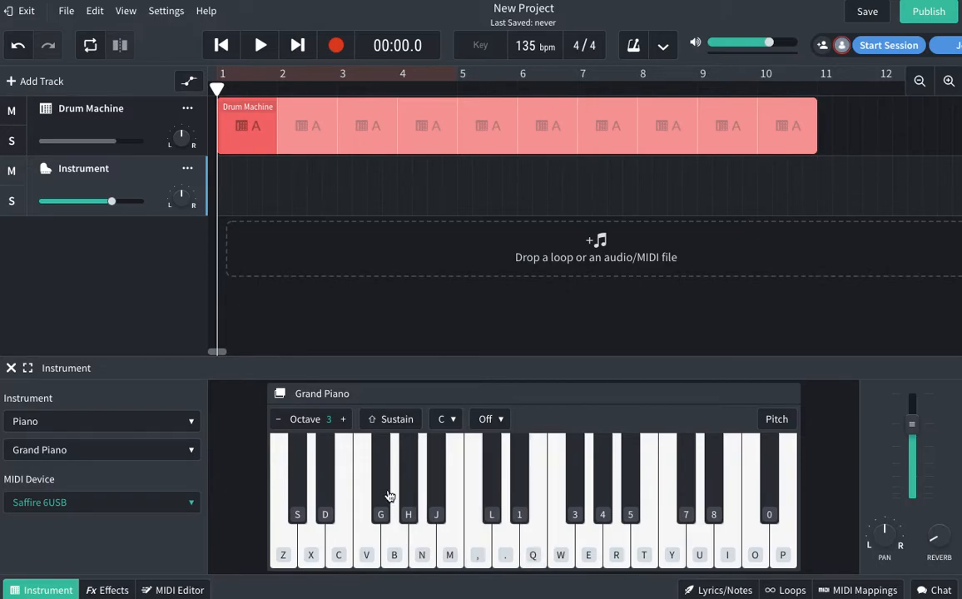
# - Record the A-C-E, G-B-D and F-A-C chords on the Instrument track across bars 1 to 4
pyautogui.click(337, 46)
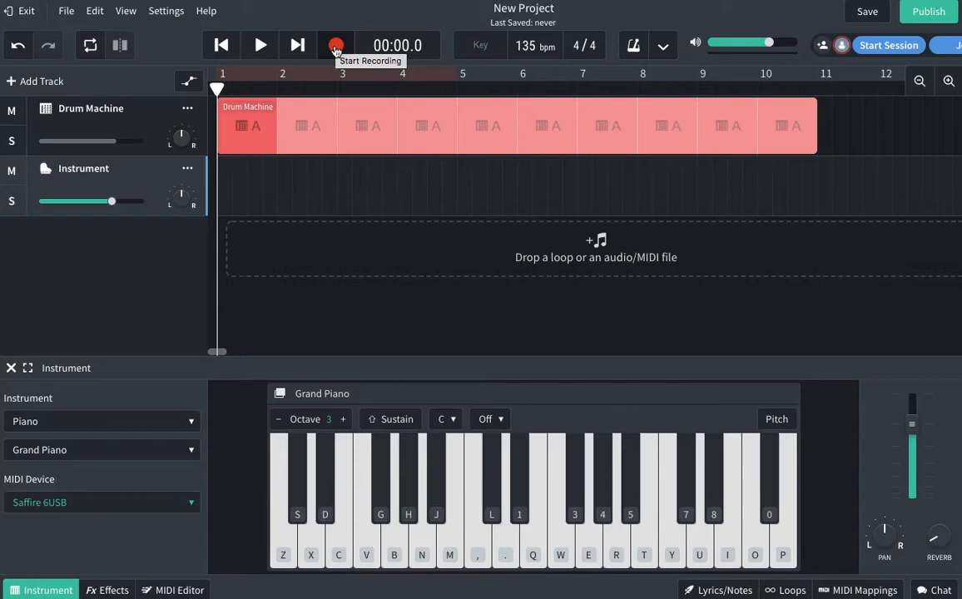
pyautogui.click(337, 47)
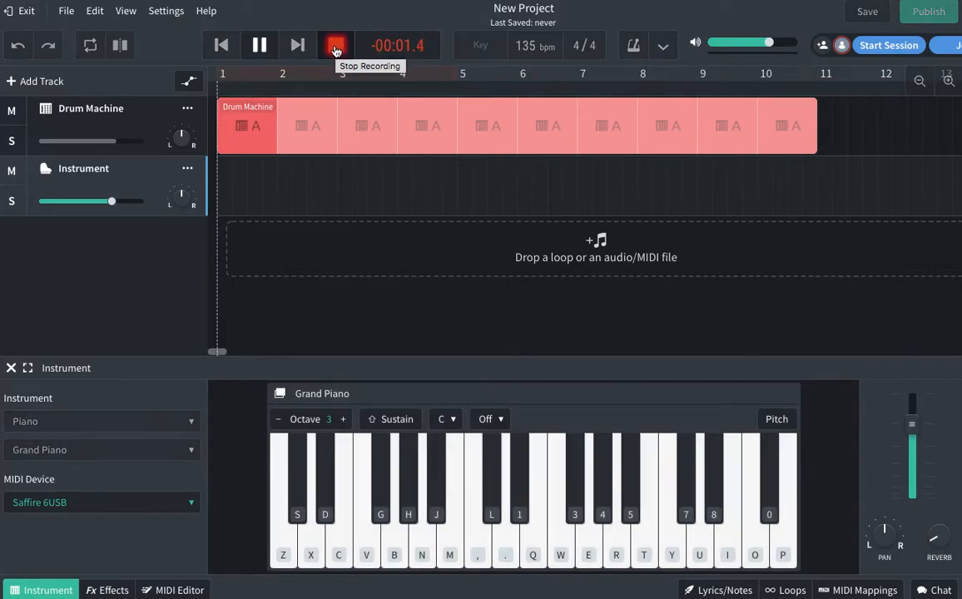
pyautogui.press('n')
pyautogui.press(',')
pyautogui.press('q')
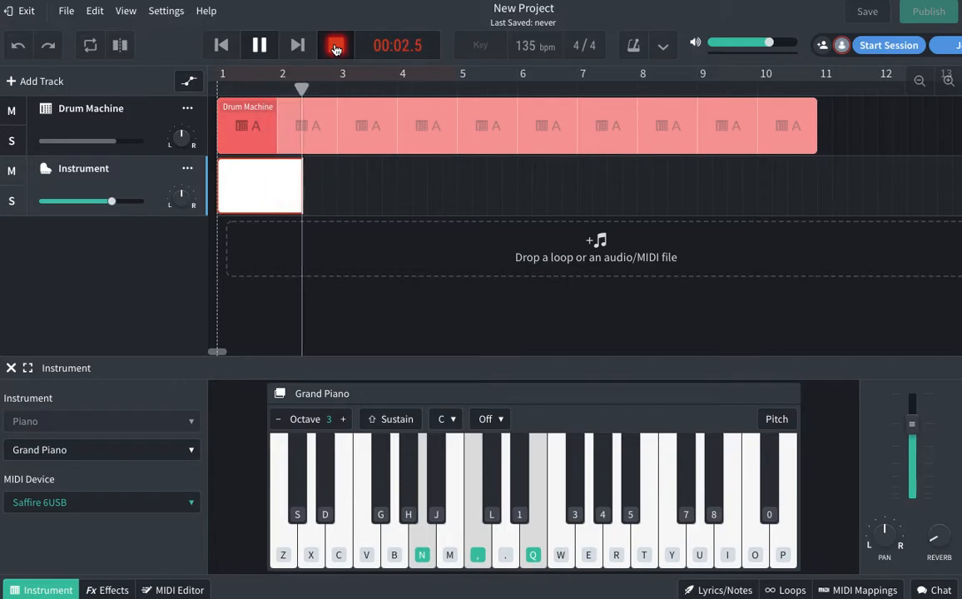
pyautogui.press('v')
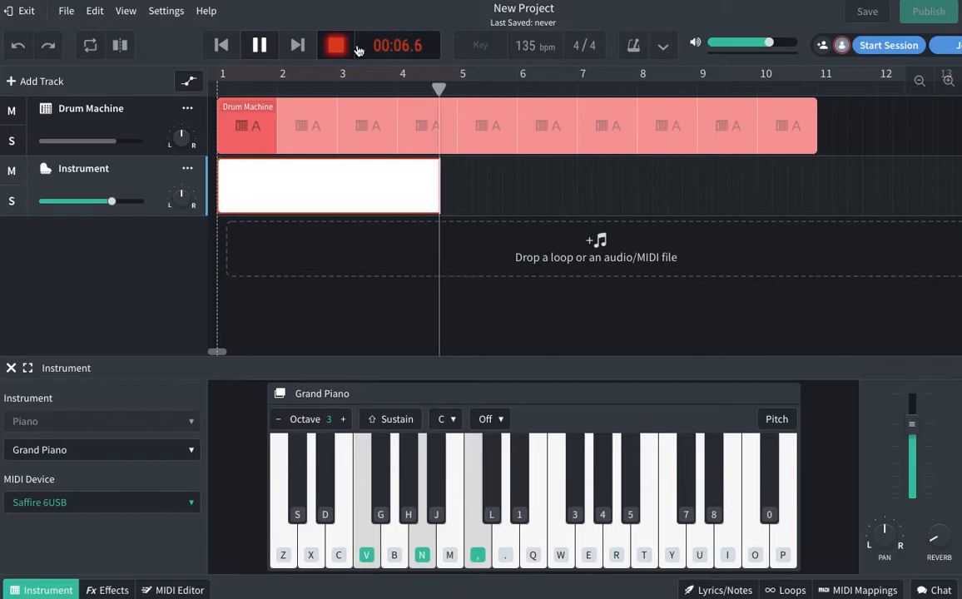
pyautogui.click(333, 48)
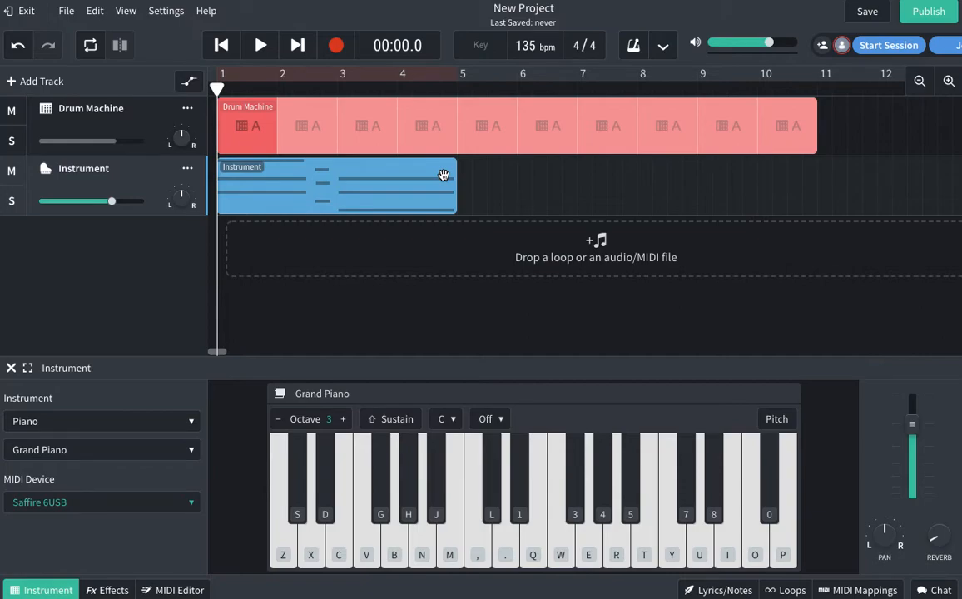
# - Place the playhead at bar 5 and quantize all notes of the recorded piano region to 1/16
pyautogui.click(459, 89)
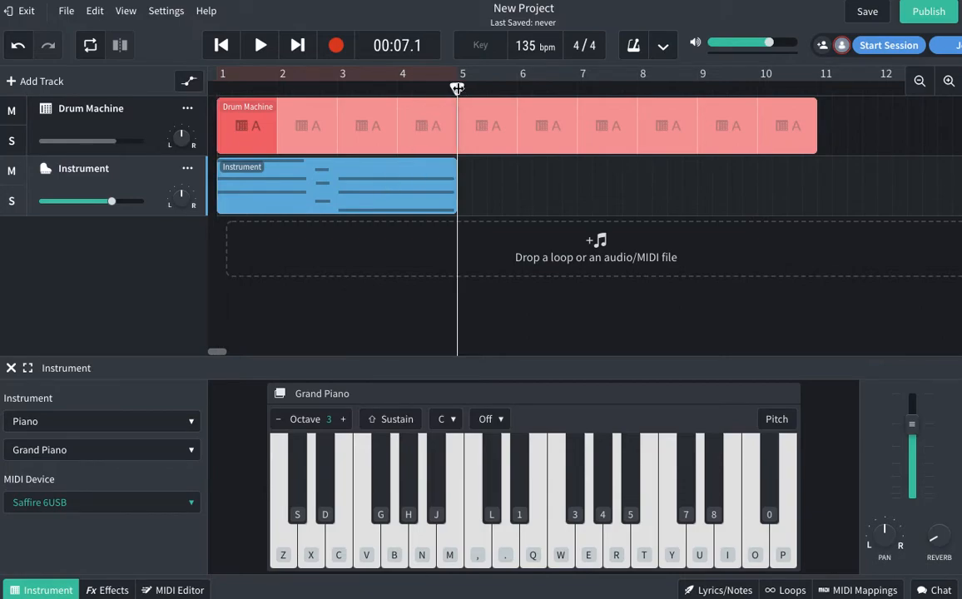
pyautogui.moveTo(457, 88)
pyautogui.mouseDown()
pyautogui.moveTo(436, 88)
pyautogui.moveTo(458, 88)
pyautogui.mouseUp()
pyautogui.click(352, 185)
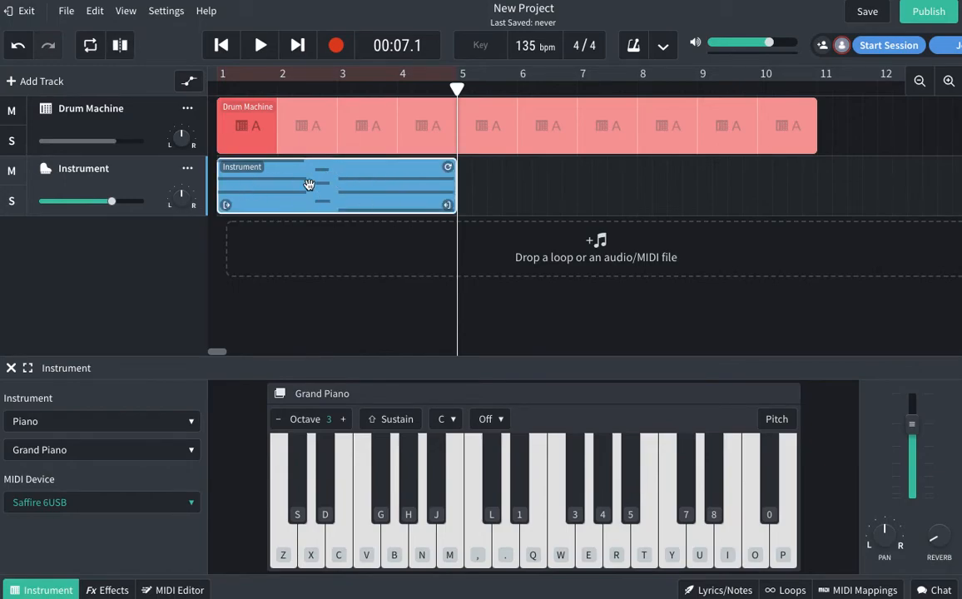
pyautogui.doubleClick(375, 185)
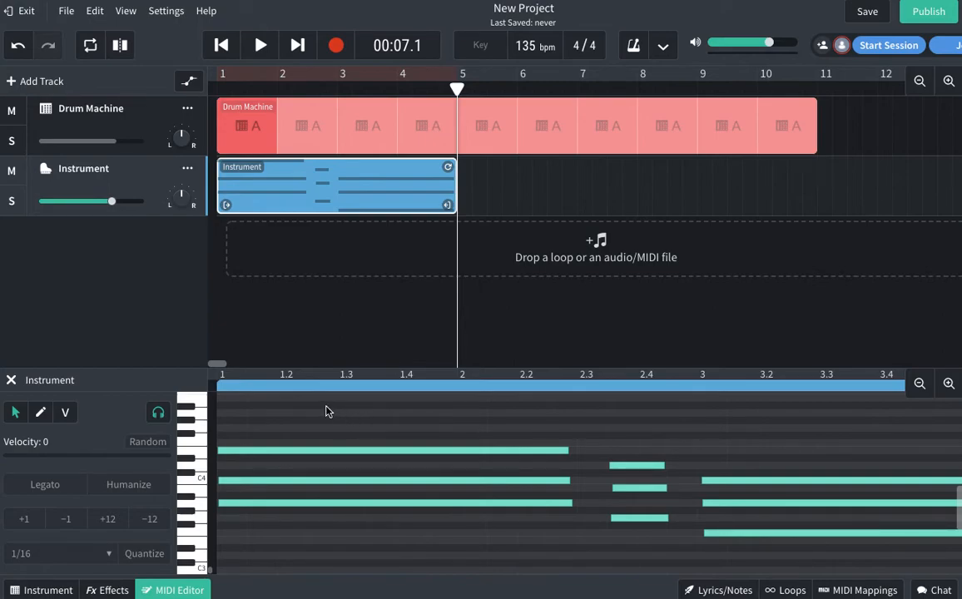
pyautogui.moveTo(369, 417); pyautogui.dragTo(812, 551)
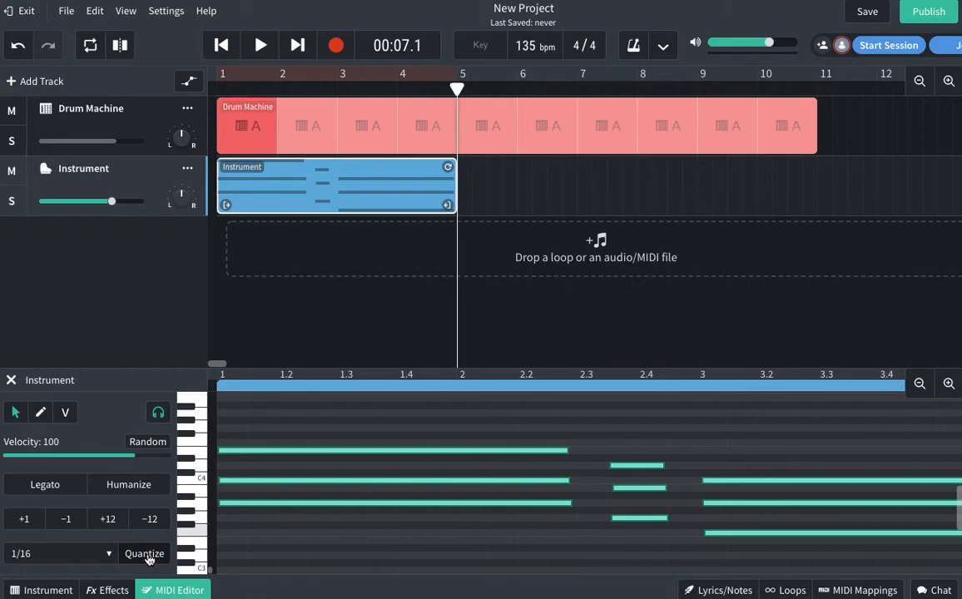
pyautogui.click(145, 555)
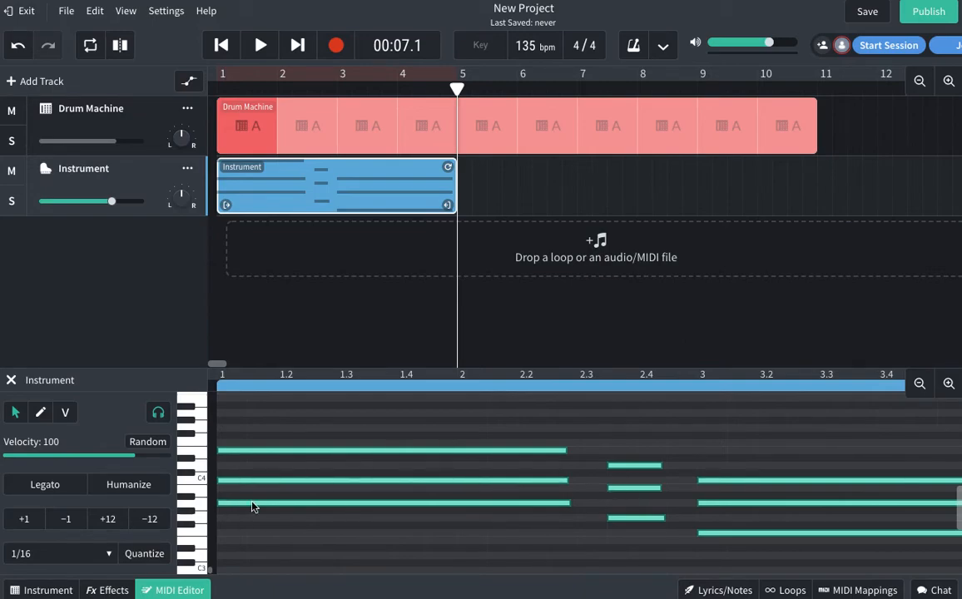
pyautogui.click(112, 556)
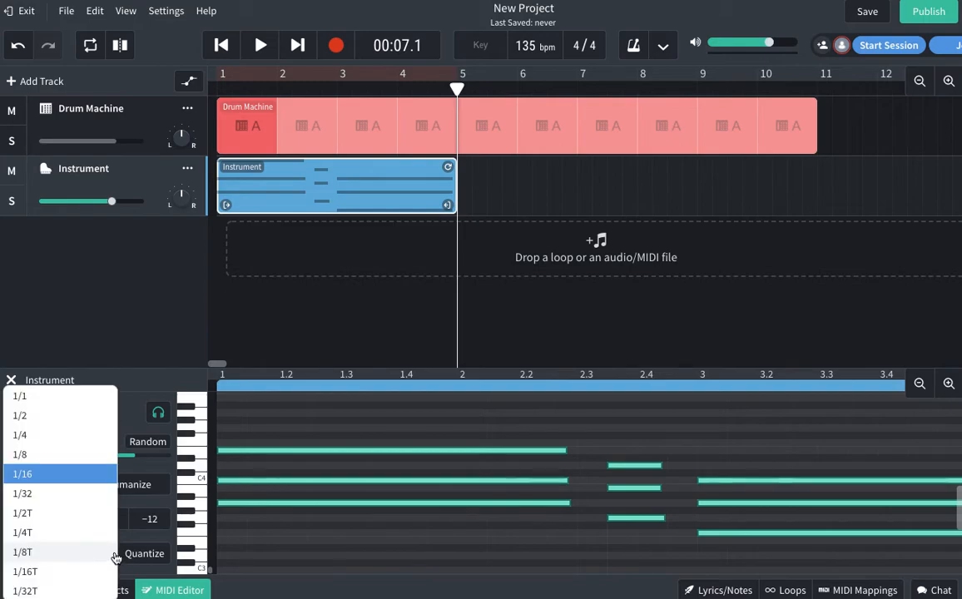
pyautogui.click(37, 479)
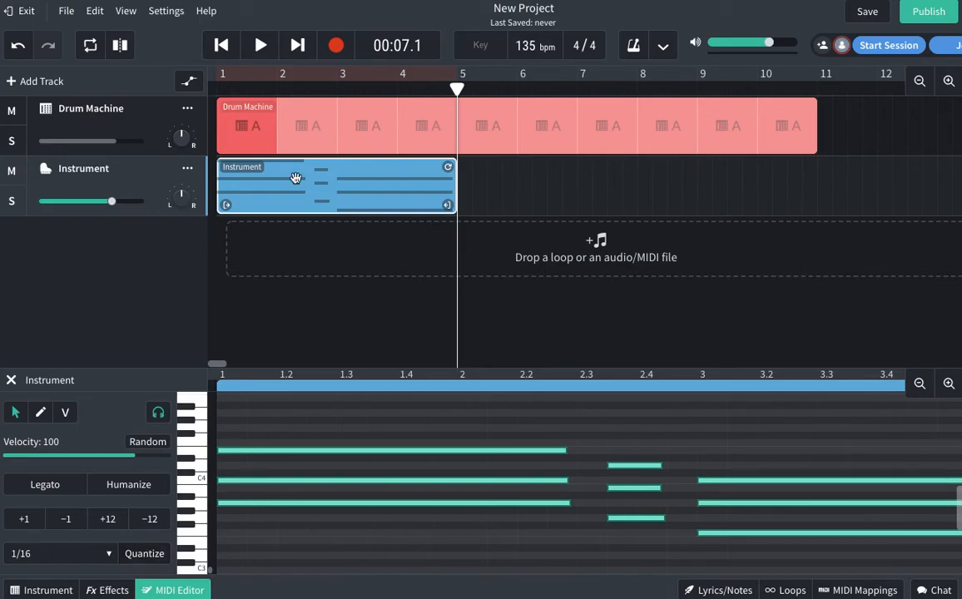
# - Return to the start, loop the piano region into bar 12 and extend the drum loop to the same point
pyautogui.click(225, 44)
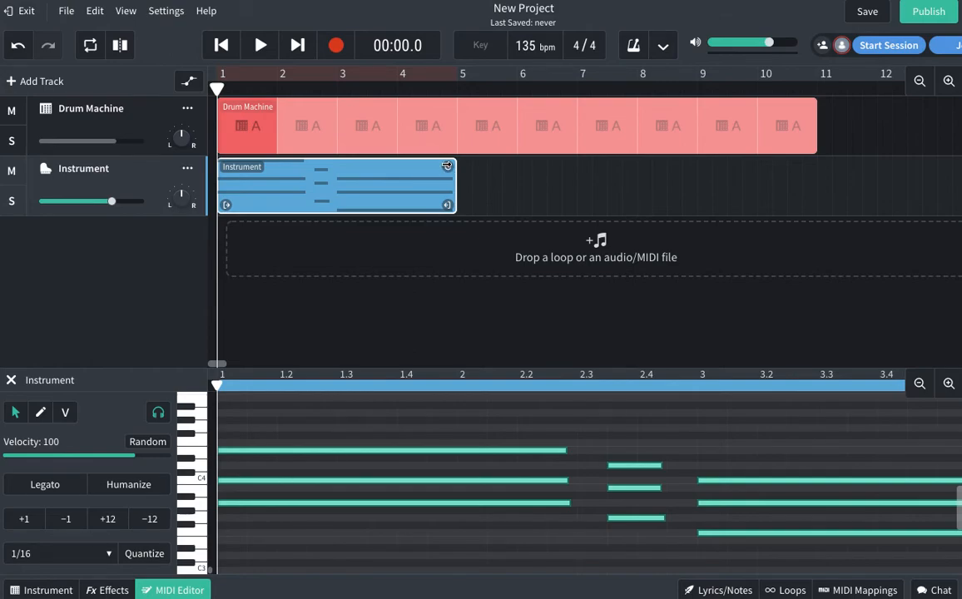
pyautogui.moveTo(449, 167); pyautogui.dragTo(909, 156)
pyautogui.moveTo(809, 106); pyautogui.dragTo(914, 106)
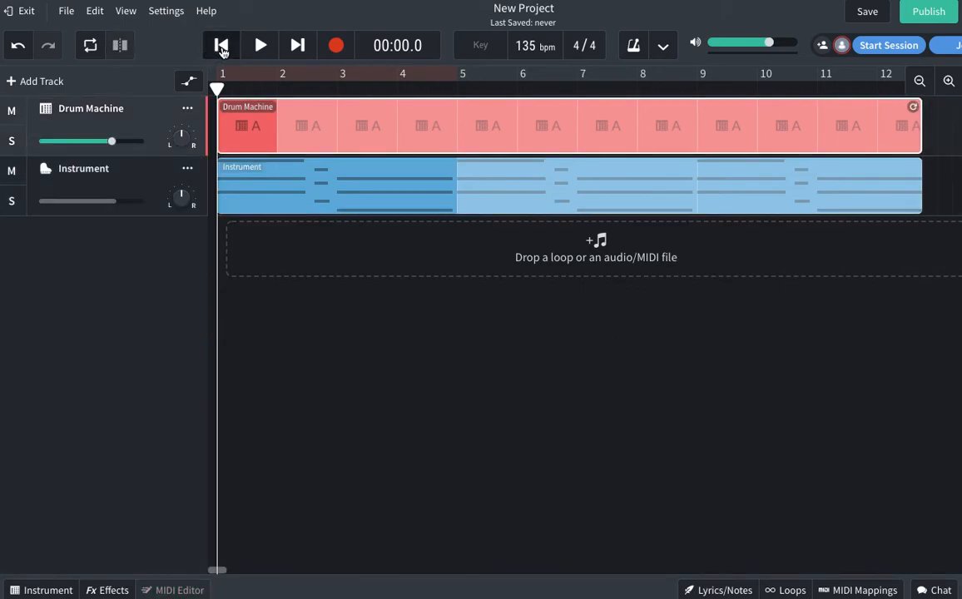
# - Play the drums and piano together from the start, then stop and return to the beginning
pyautogui.click(260, 45)
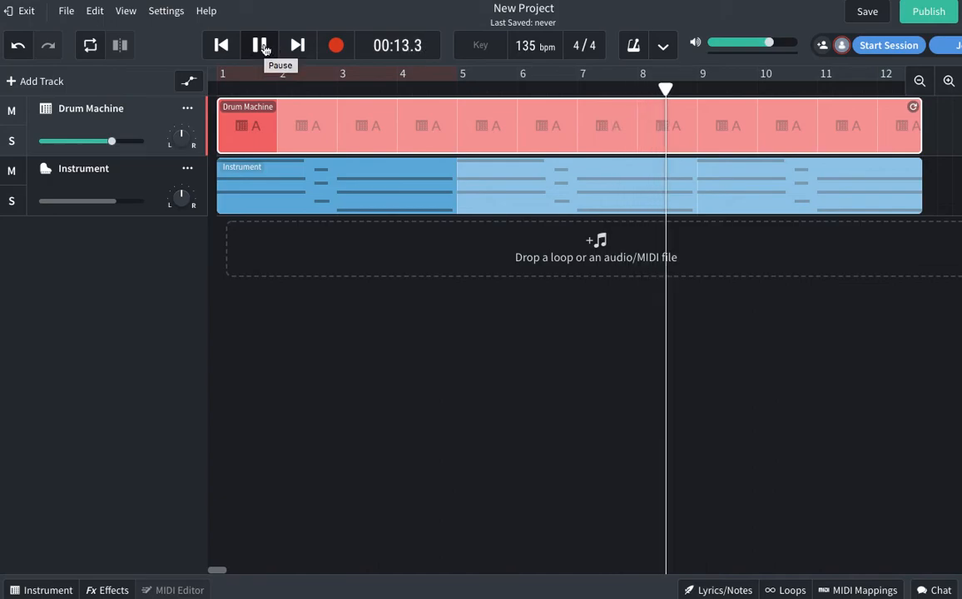
pyautogui.click(262, 47)
pyautogui.click(225, 49)
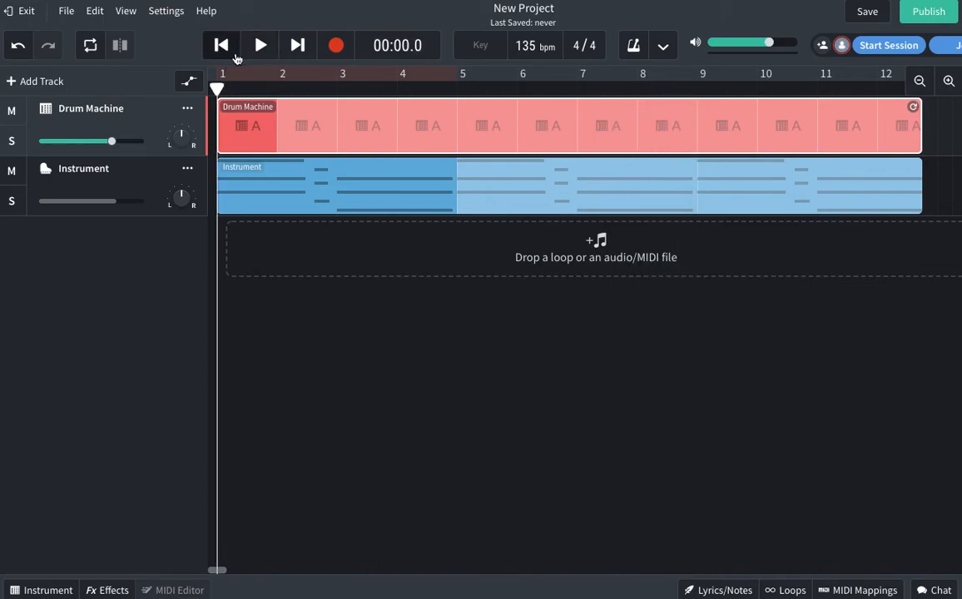
# - Change the Instrument track's piano sound from Grand Piano to Rhodes
pyautogui.click(127, 169)
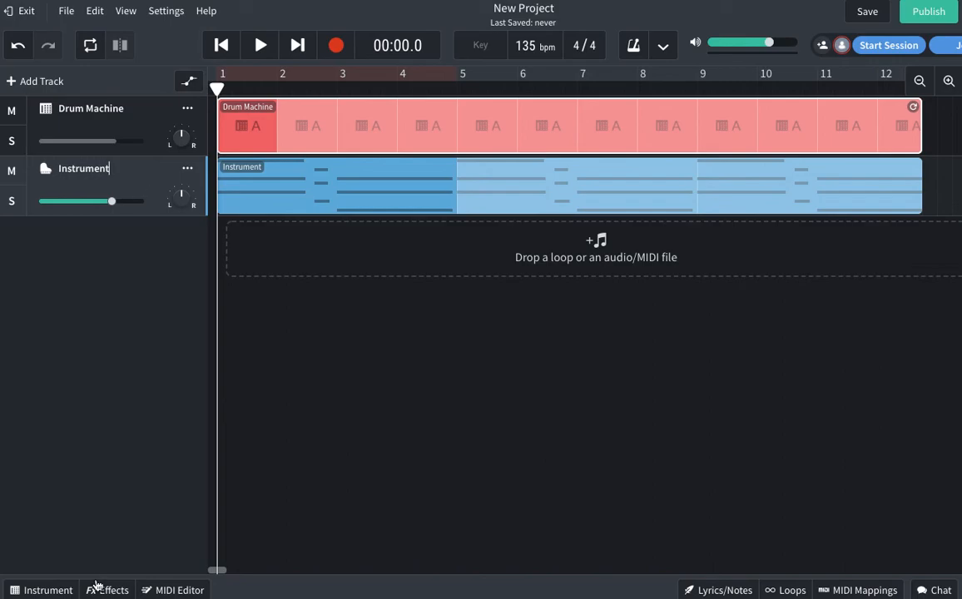
pyautogui.click(53, 593)
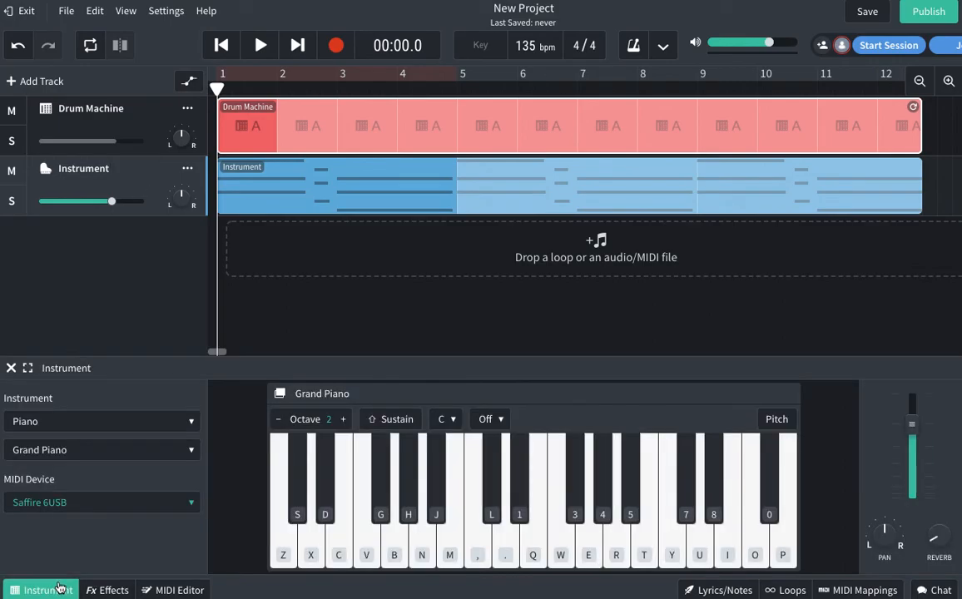
pyautogui.click(110, 451)
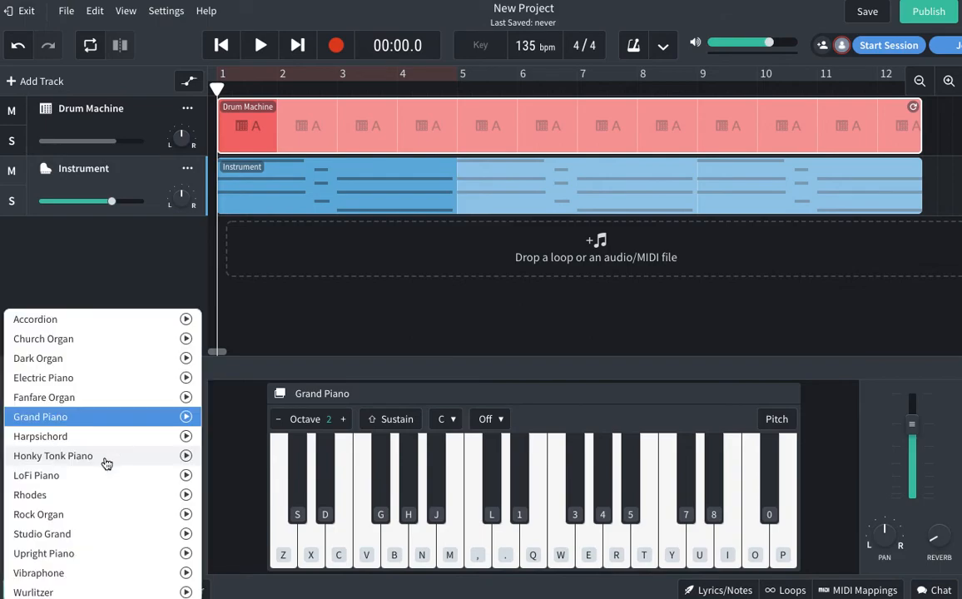
pyautogui.click(162, 277)
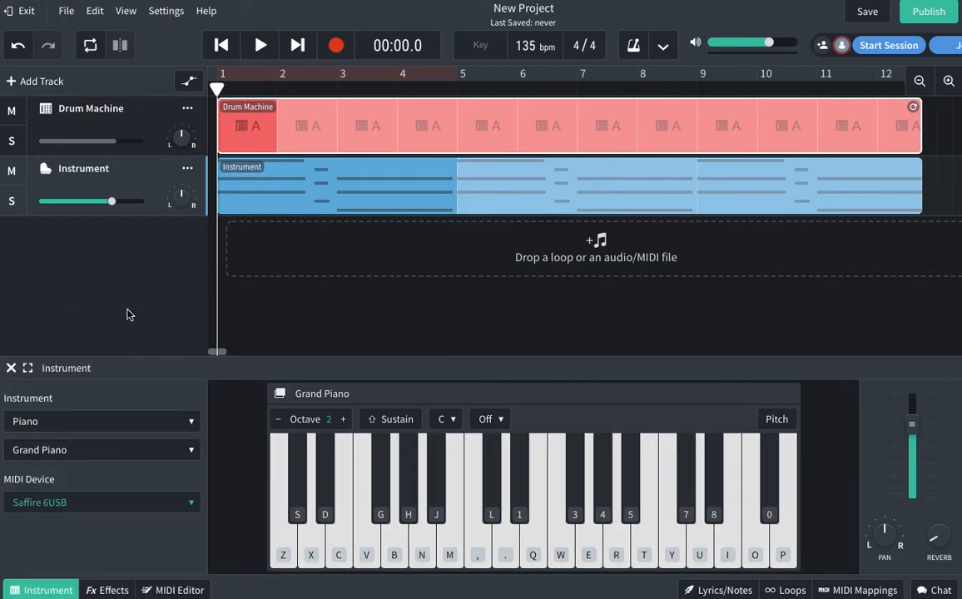
pyautogui.click(98, 453)
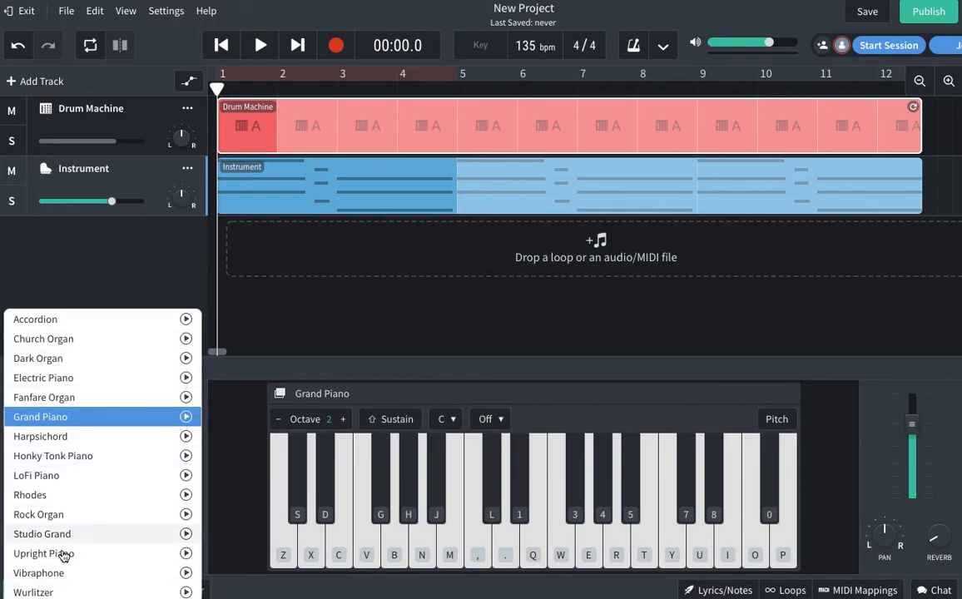
pyautogui.click(65, 496)
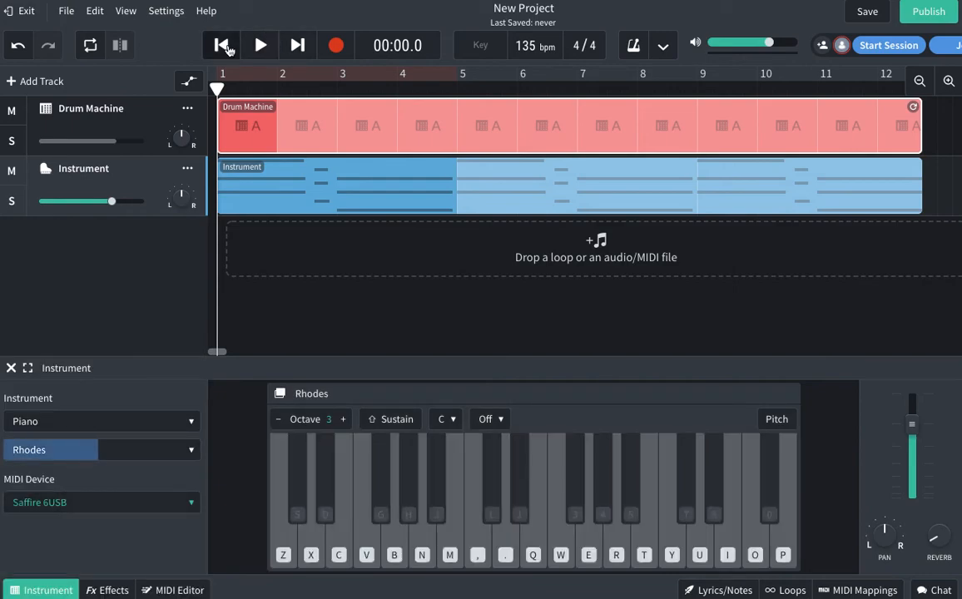
# - Play the beat briefly with the Rhodes sound, then change the Instrument track's sound to City Keys from the Synth Keys category
pyautogui.click(259, 47)
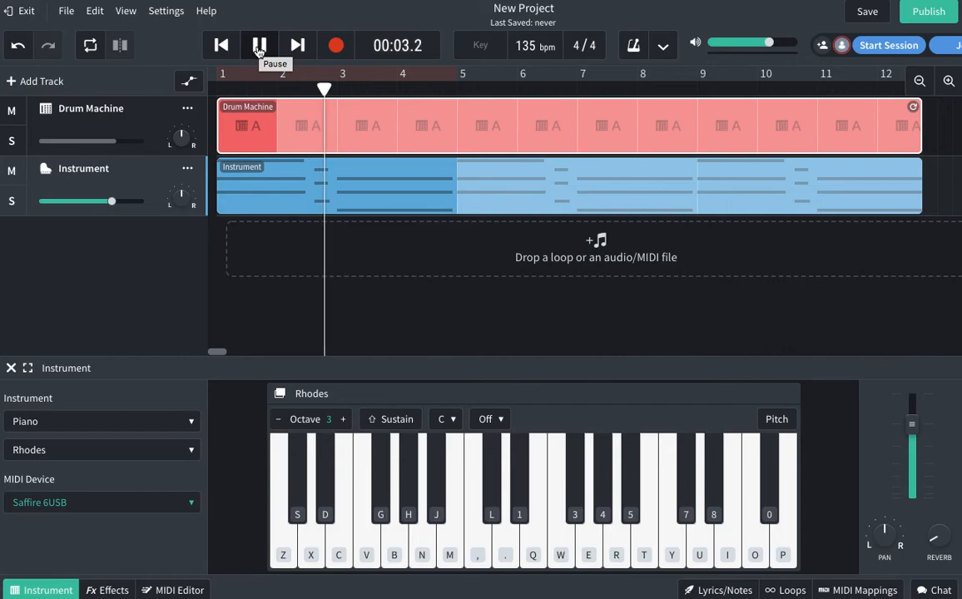
pyautogui.click(259, 46)
pyautogui.click(98, 421)
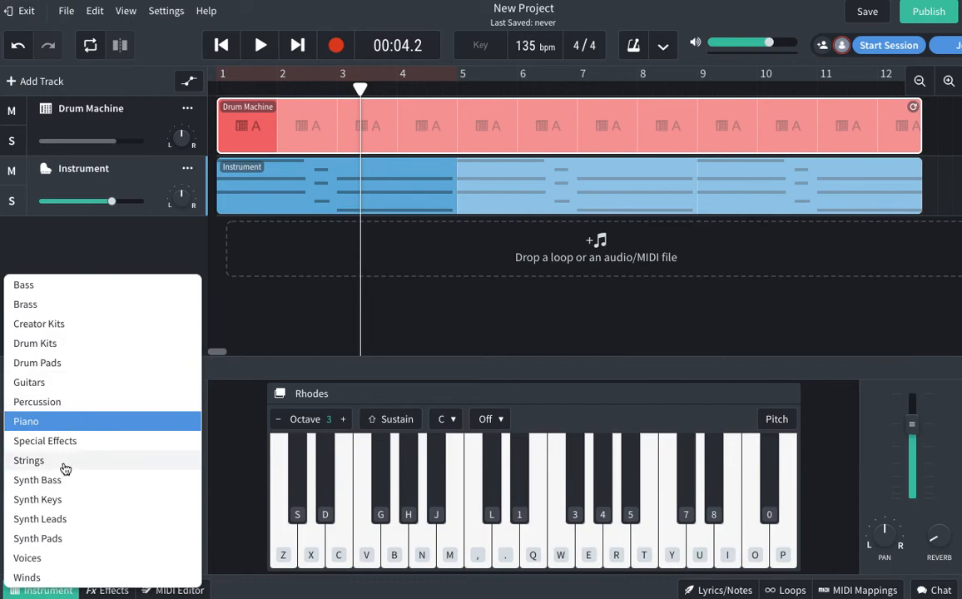
pyautogui.click(71, 508)
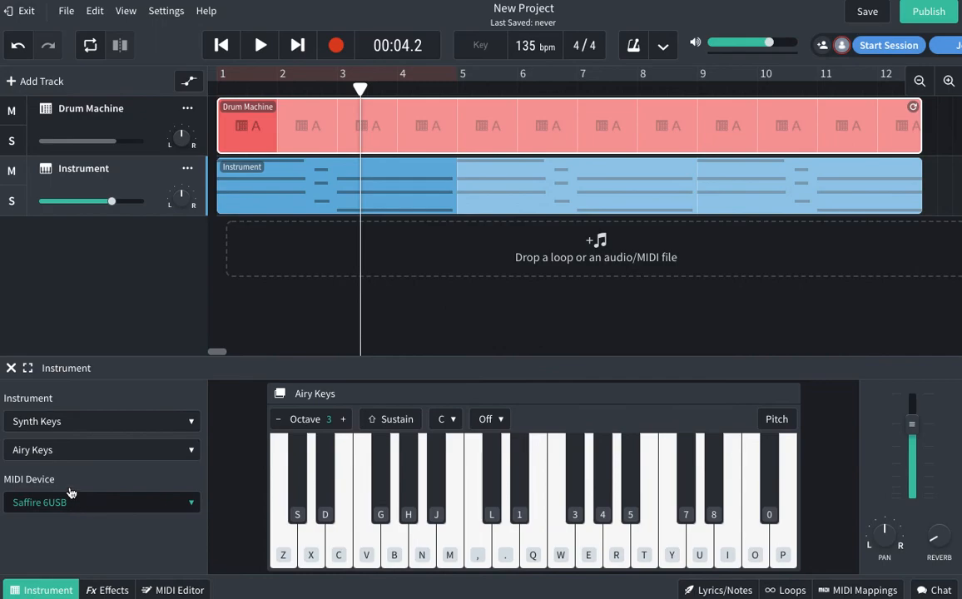
pyautogui.click(78, 452)
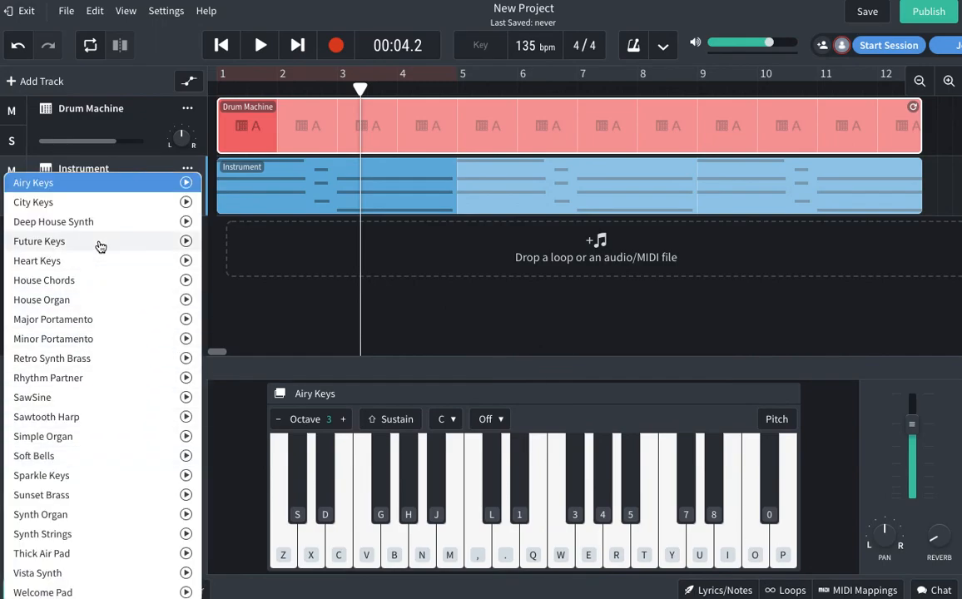
pyautogui.click(92, 201)
# - Play the drums and City Keys part from the start, pause, and look through the available Synth Keys sounds
pyautogui.click(220, 45)
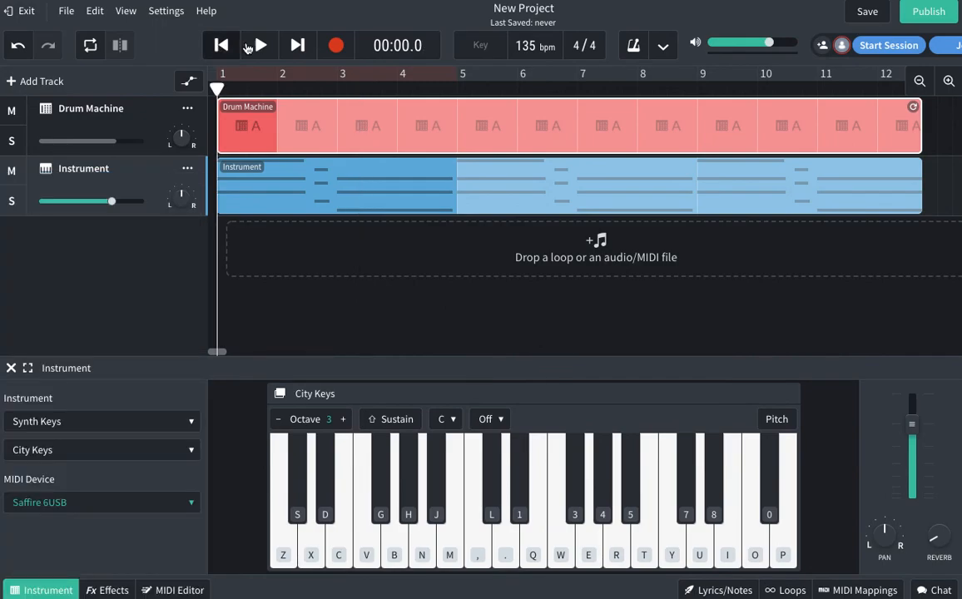
pyautogui.click(260, 45)
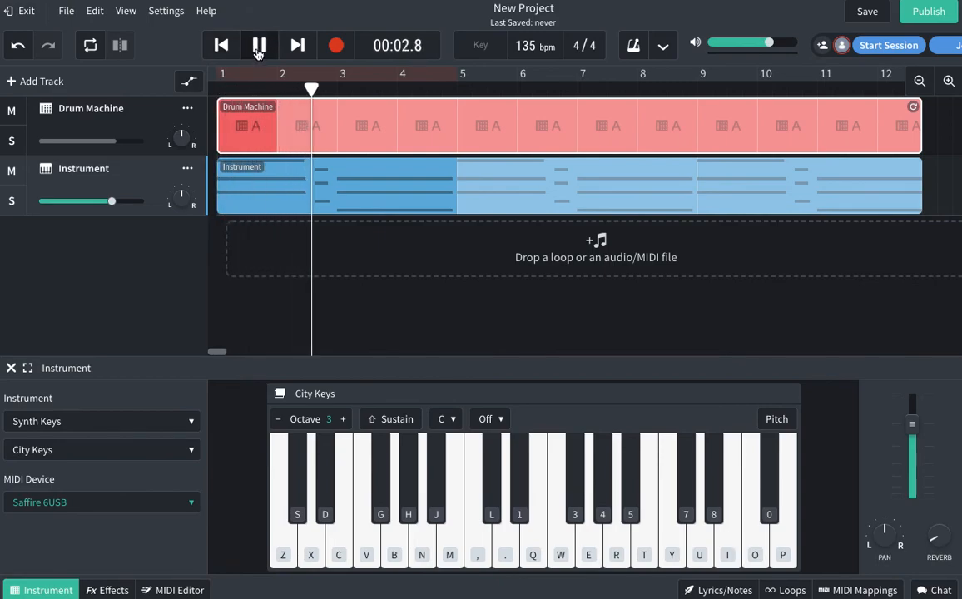
pyautogui.click(259, 46)
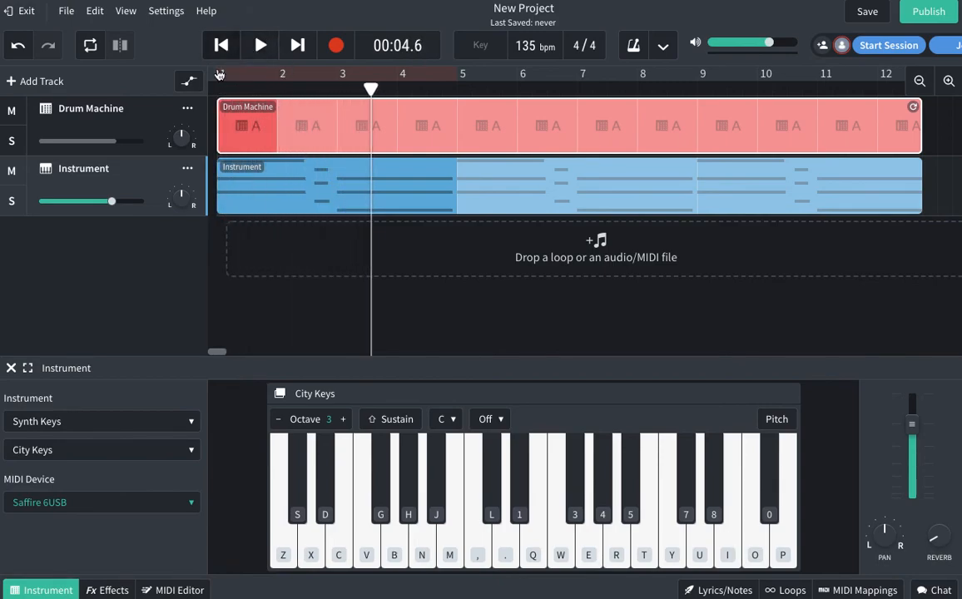
pyautogui.click(75, 450)
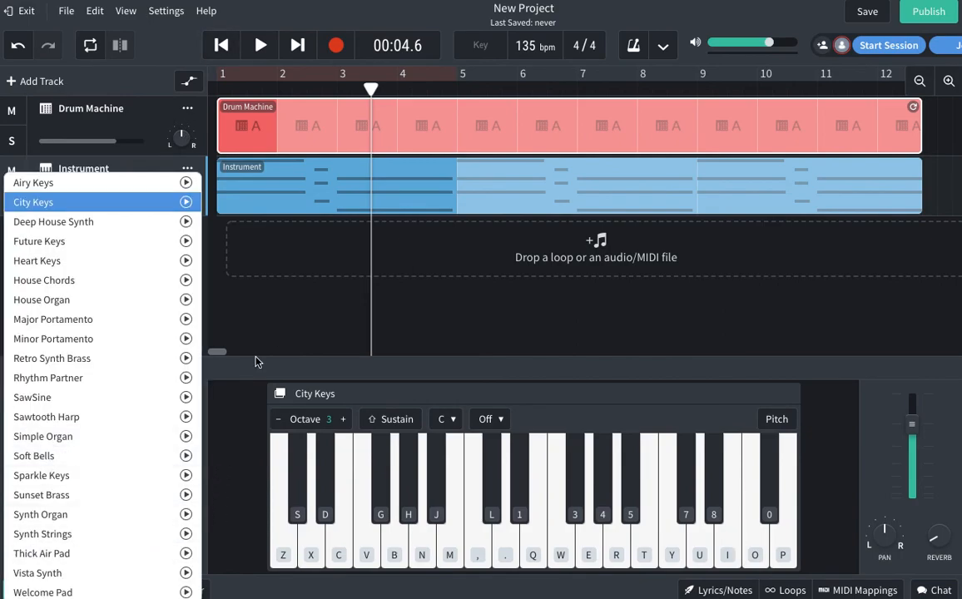
pyautogui.click(263, 317)
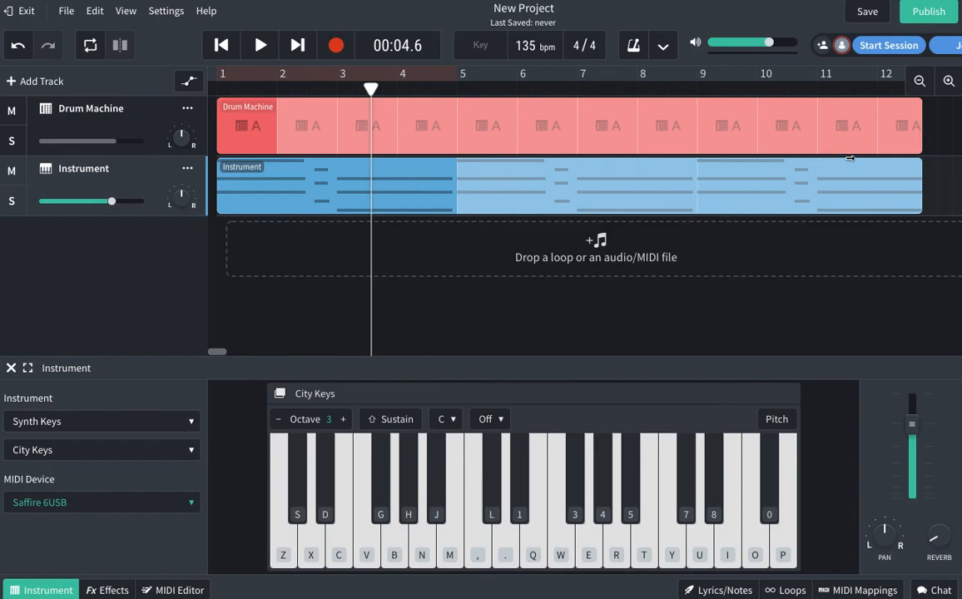
# - Shorten the looped Instrument region to end at bar 9 and place the playhead there
pyautogui.moveTo(915, 164); pyautogui.dragTo(620, 162)
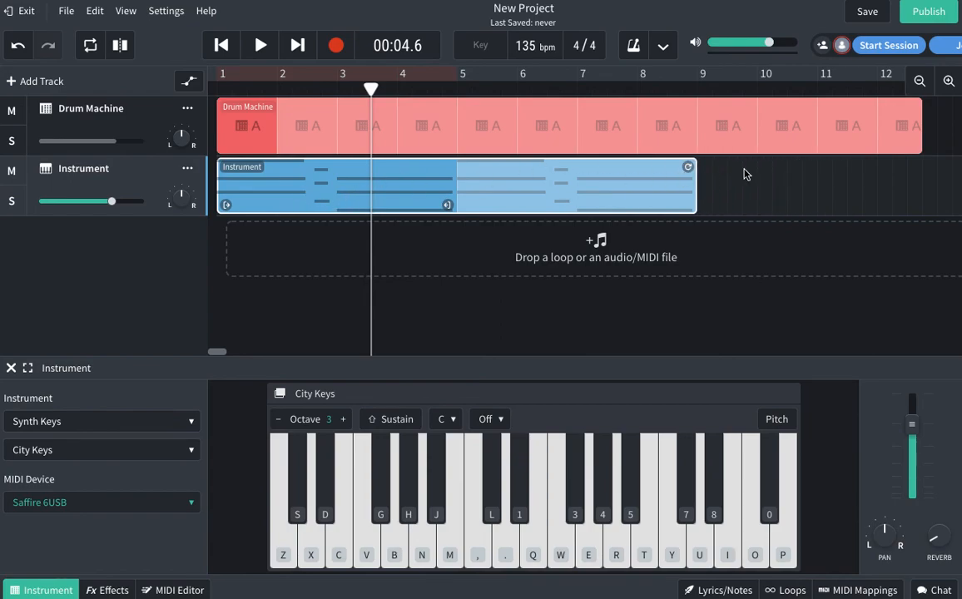
pyautogui.click(723, 171)
pyautogui.click(697, 86)
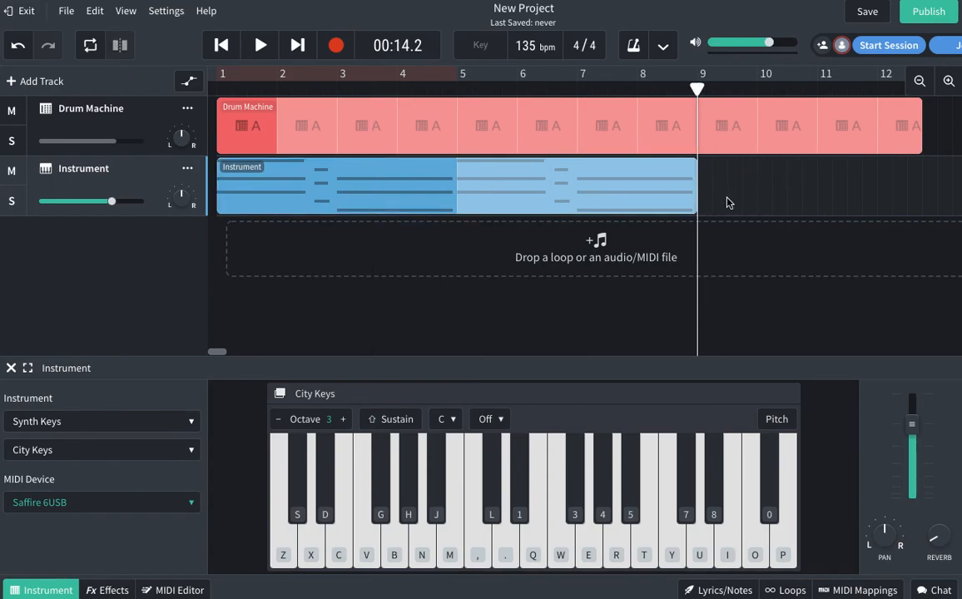